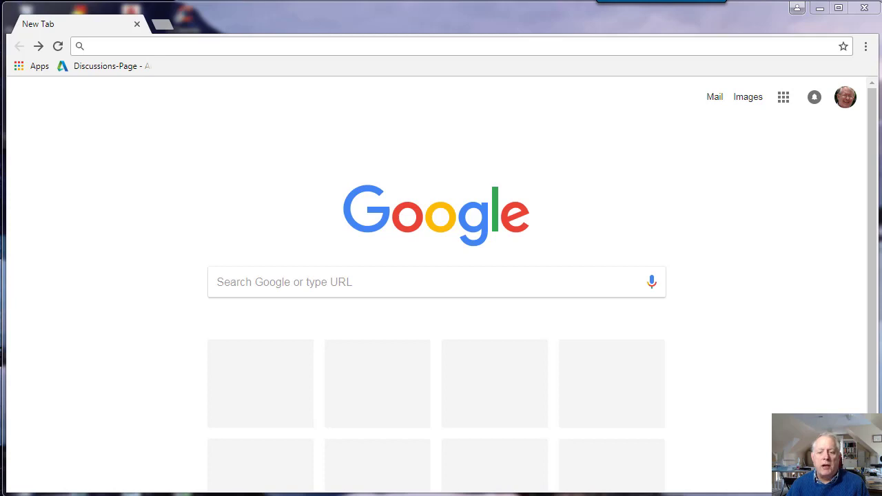
# Search Google for 'rescheck' from the Chrome address bar
pyautogui.click(296, 44)
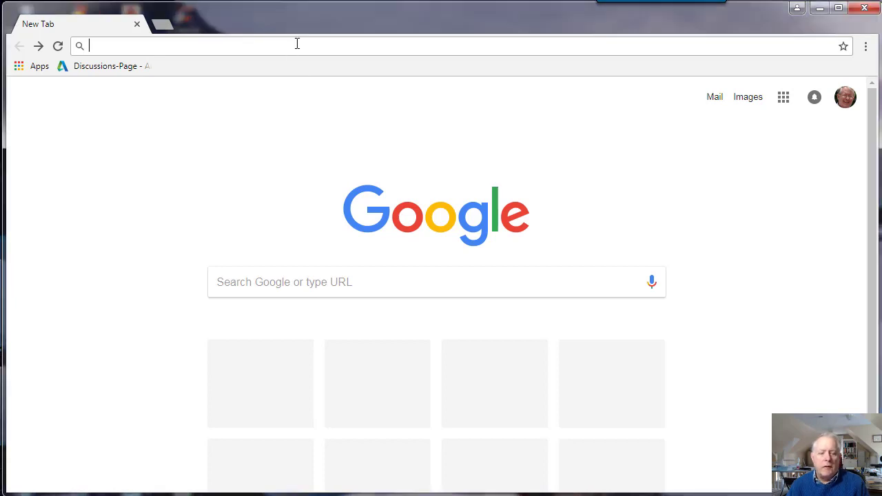
pyautogui.write('re')
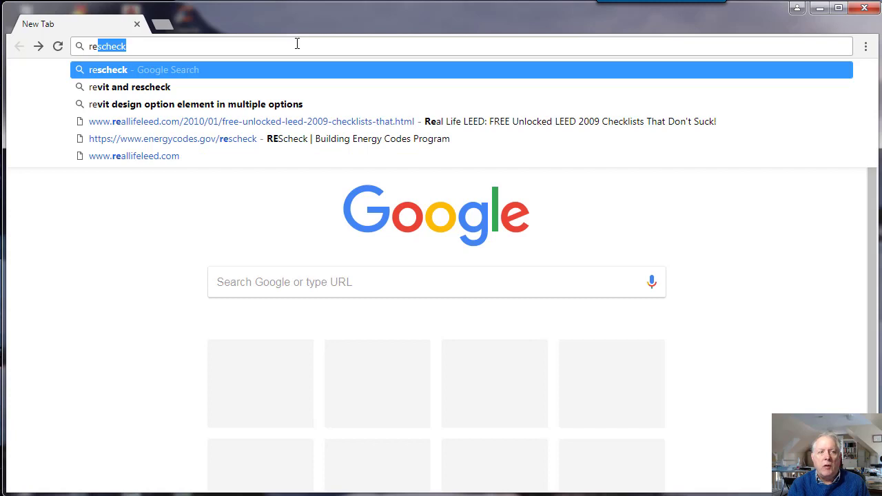
pyautogui.write('s')
pyautogui.press('Return')
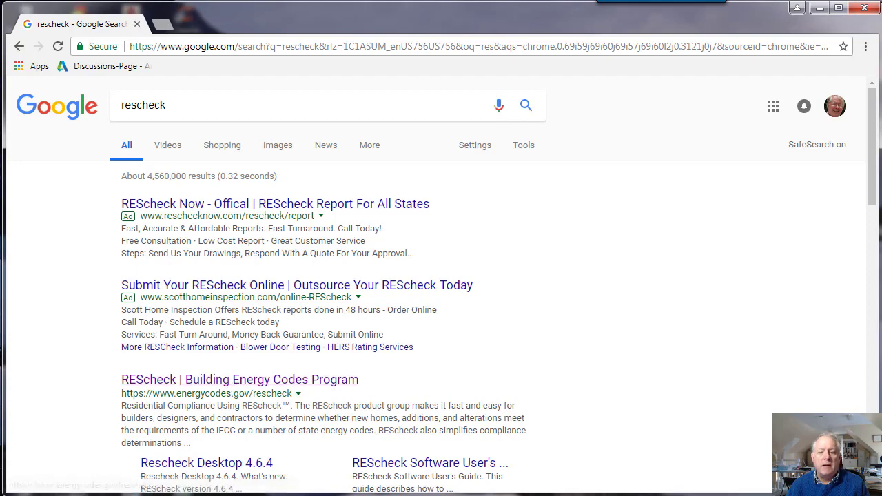
# Go to the REScheck Building Energy Codes Program page and start REScheck-Web
pyautogui.click(325, 383)
pyautogui.scroll(-4, 325, 386)
pyautogui.scroll(-1, 441, 360)
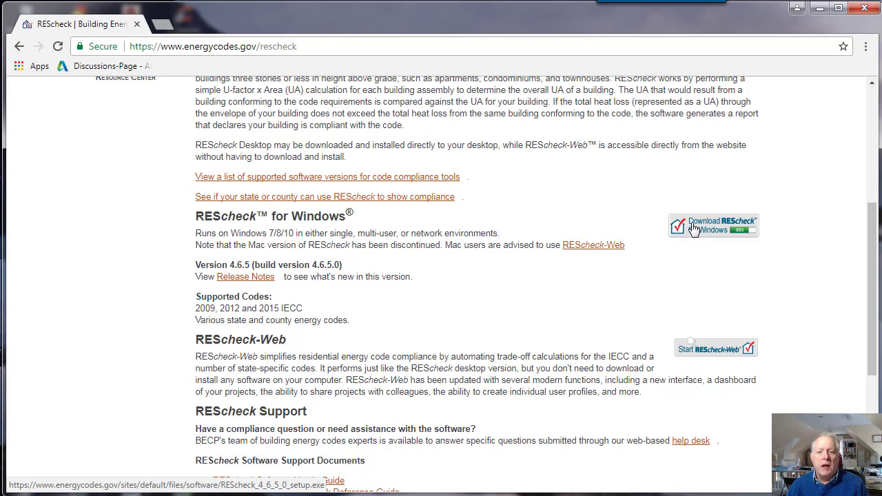
pyautogui.click(716, 349)
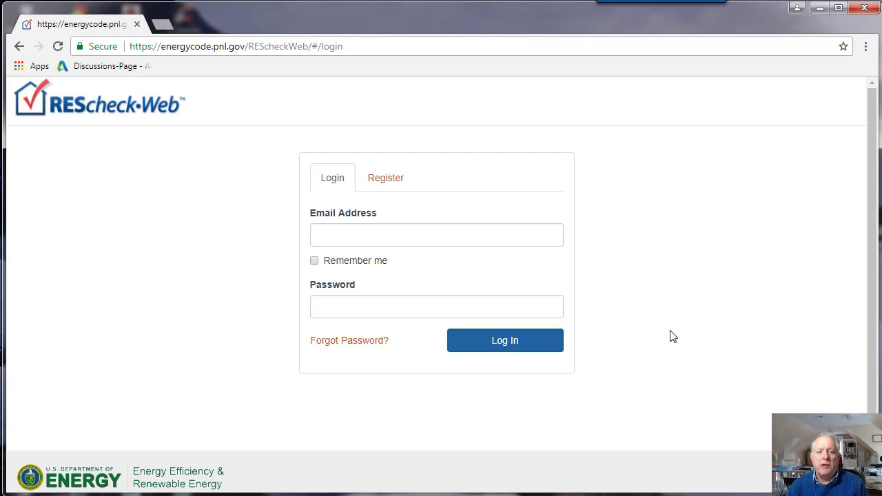
# View the REScheck-Web Register form for a new account, then go back
pyautogui.click(390, 185)
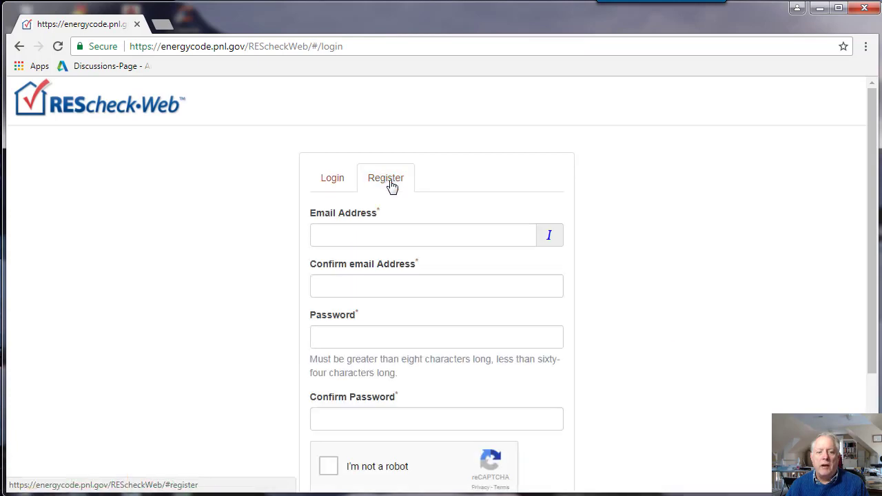
pyautogui.scroll(-2, 561, 240)
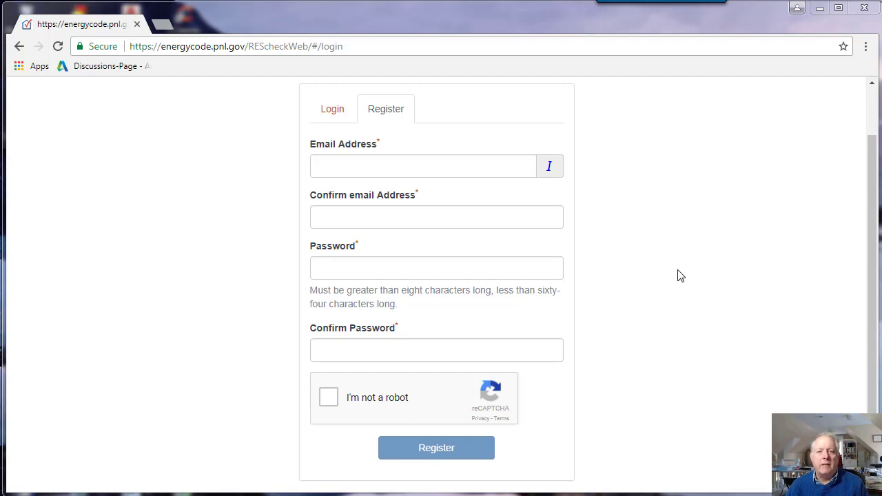
pyautogui.click(19, 47)
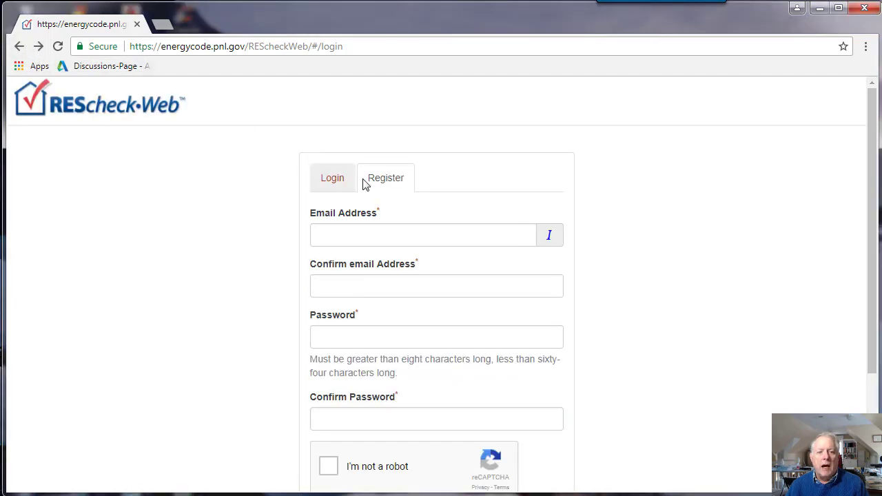
# Download REScheck for Windows and run the downloaded 4.6.5.0 setup file
pyautogui.click(19, 47)
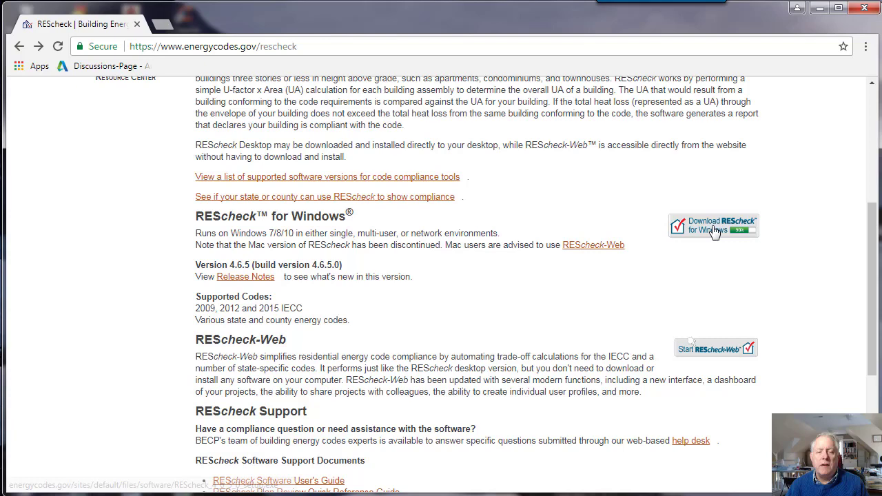
pyautogui.click(705, 232)
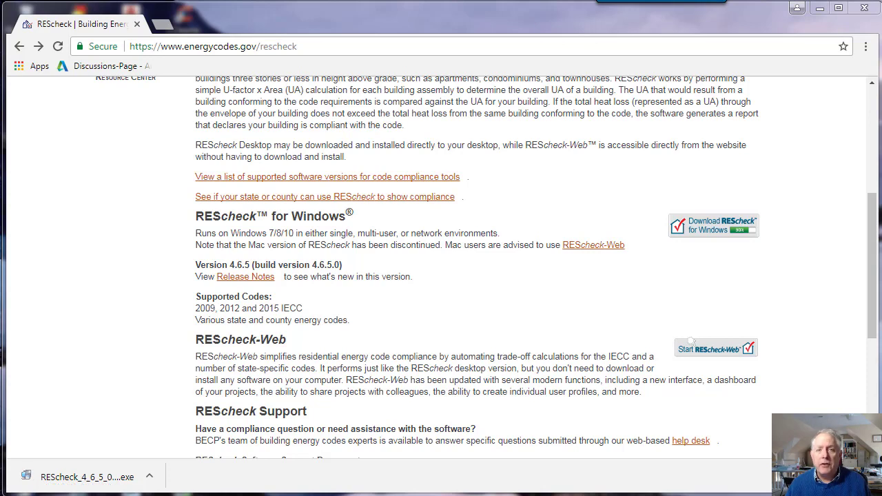
pyautogui.click(62, 481)
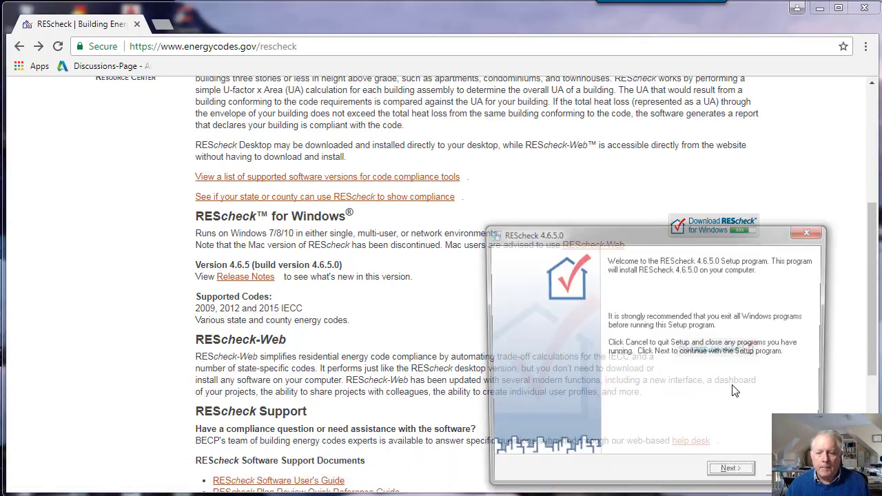
# Install REScheck 4.6.5.0 as Single User in the default folder, then finish setup
pyautogui.click(736, 477)
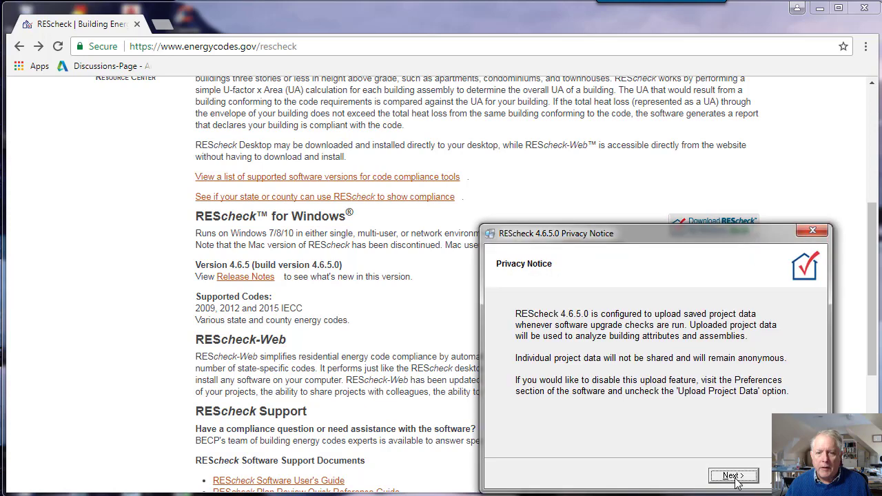
pyautogui.click(733, 475)
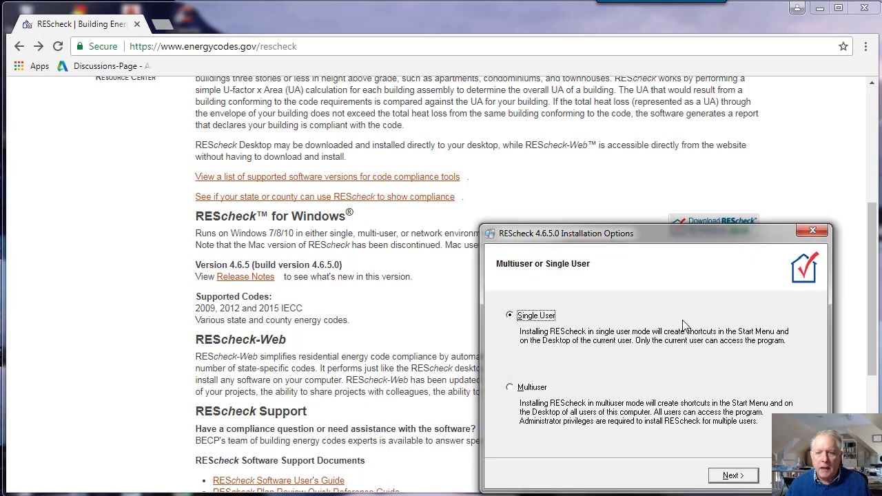
pyautogui.moveTo(681, 232); pyautogui.dragTo(674, 186)
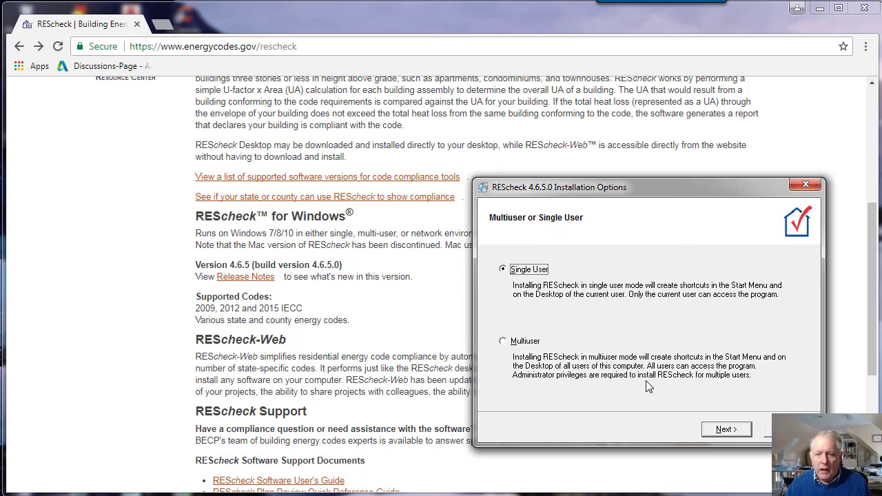
pyautogui.click(723, 430)
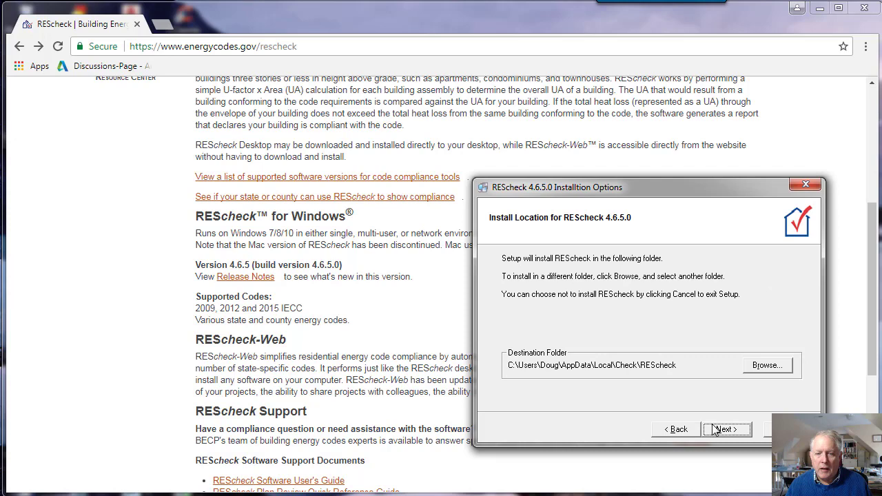
pyautogui.click(725, 430)
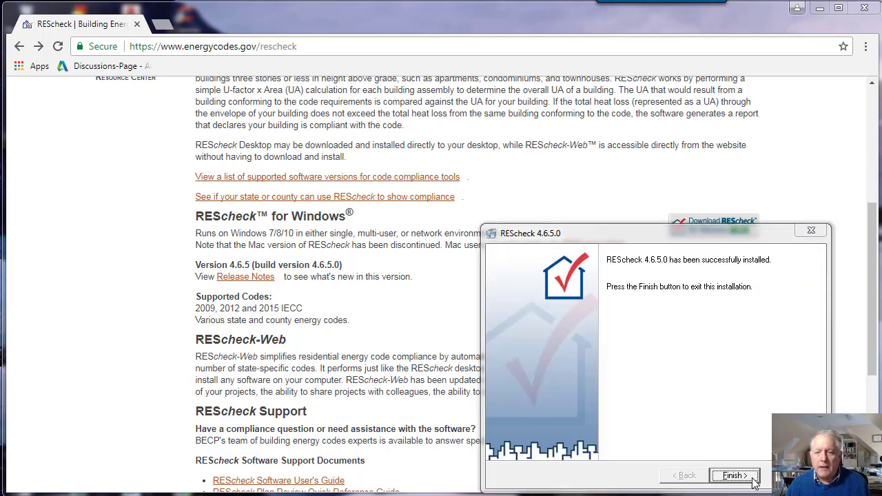
pyautogui.click(737, 482)
pyautogui.click(734, 476)
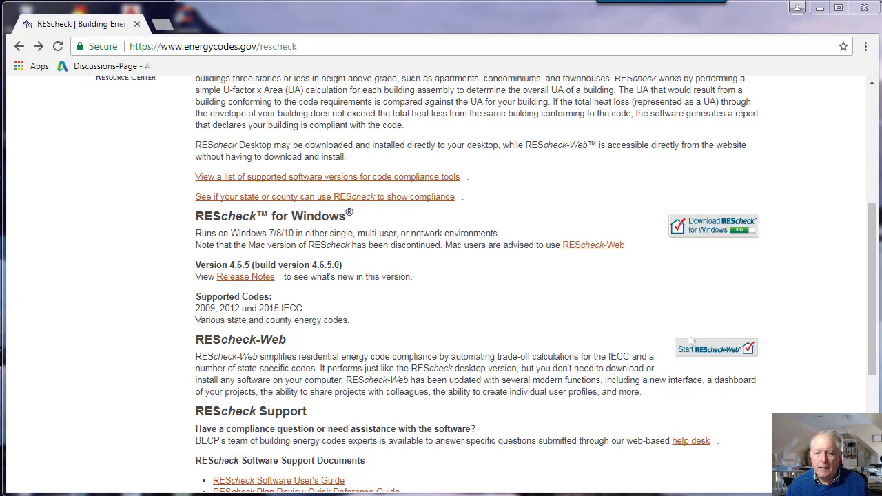
# Minimize Chrome and start REScheck 4.6.5.0 from its desktop icon
pyautogui.click(819, 7)
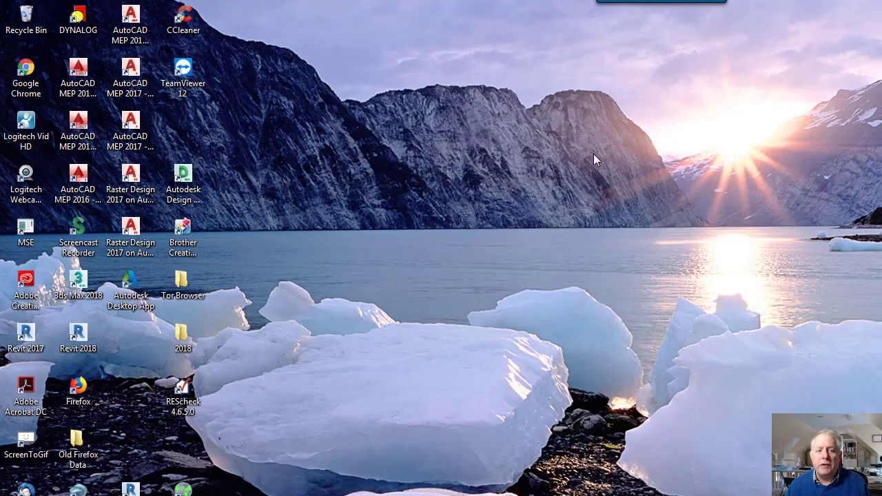
pyautogui.doubleClick(183, 392)
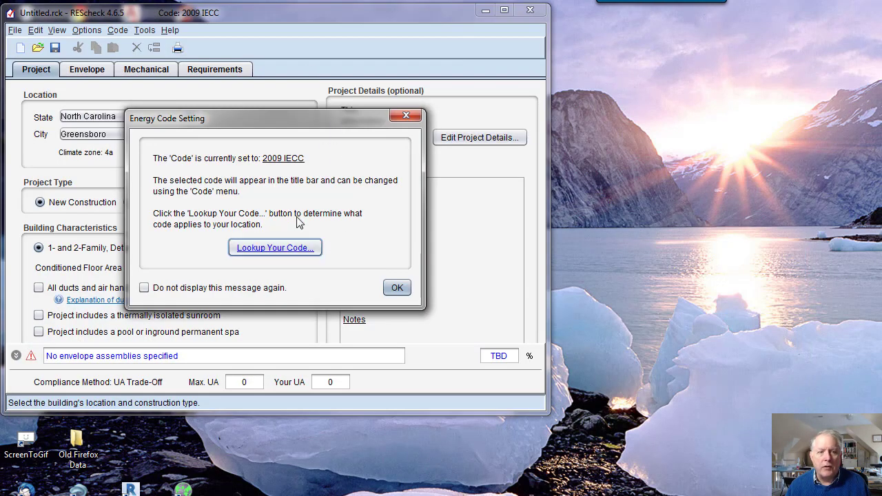
# Open Status of State Energy Code Adoption and find the Commercial: Current map
pyautogui.click(279, 250)
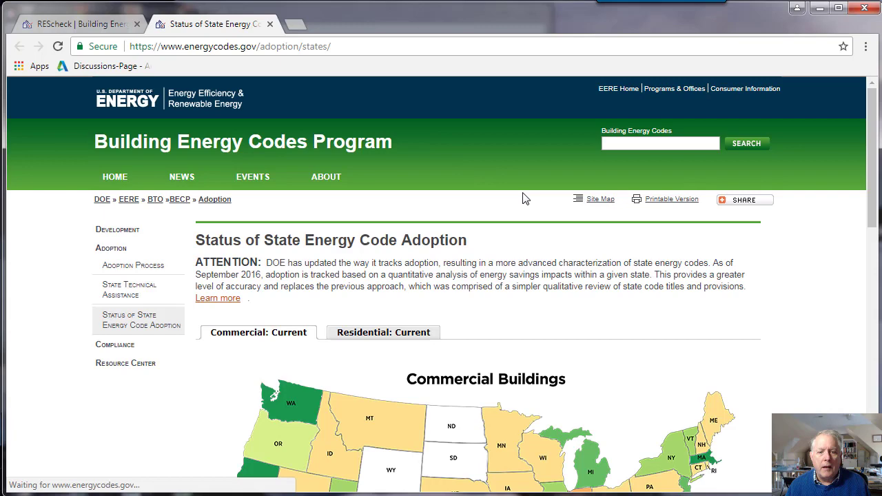
pyautogui.scroll(-4, 624, 292)
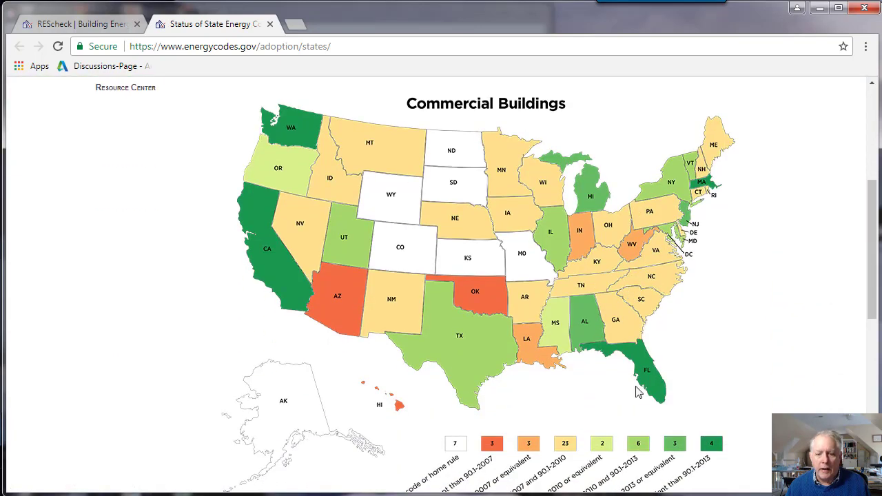
pyautogui.scroll(-2, 634, 388)
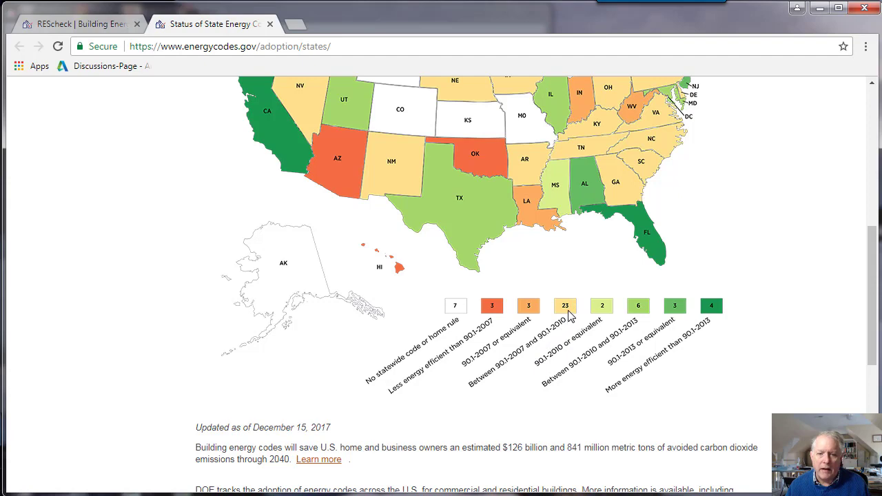
pyautogui.scroll(3, 569, 313)
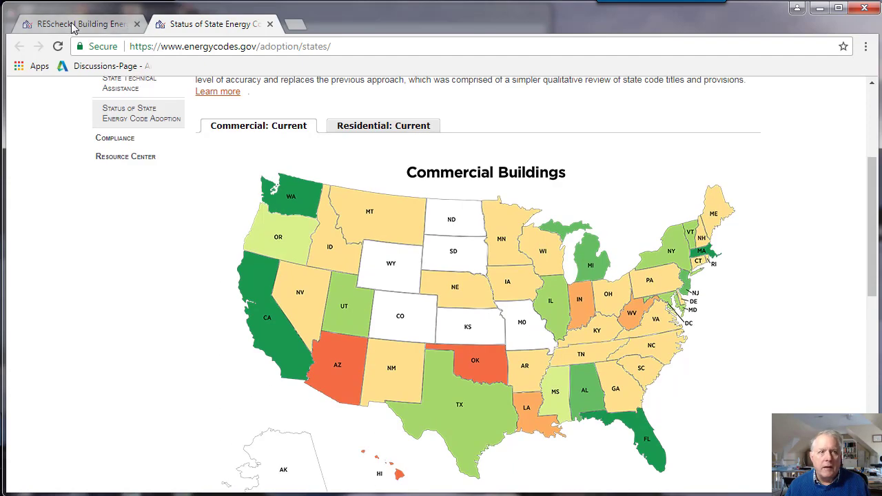
# Return to REScheck and dismiss the 2009 IECC notice and the North Carolina warning
pyautogui.click(74, 26)
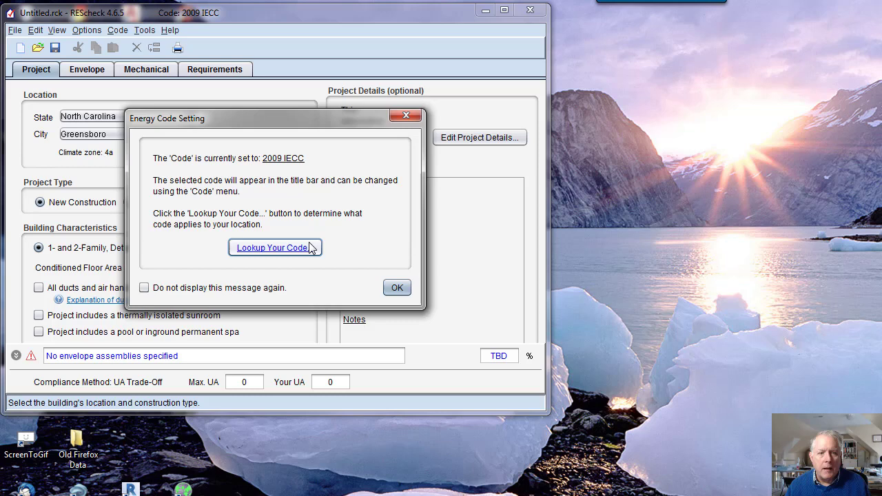
pyautogui.click(397, 287)
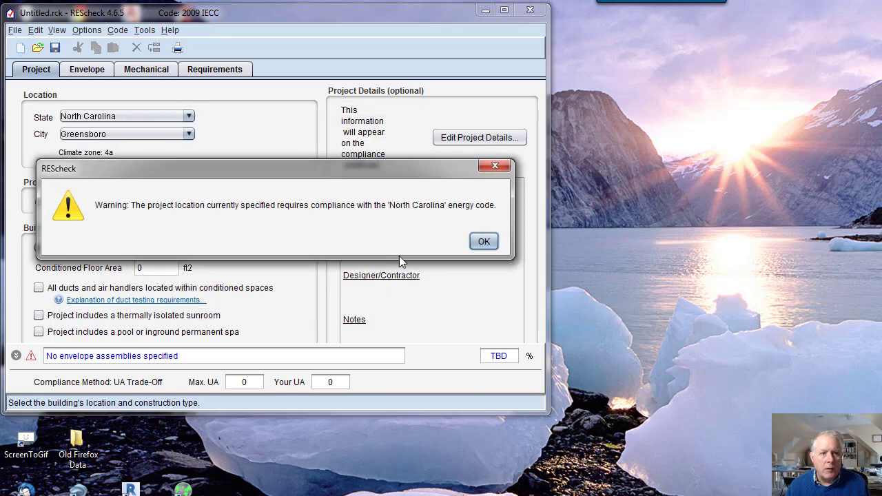
pyautogui.click(483, 242)
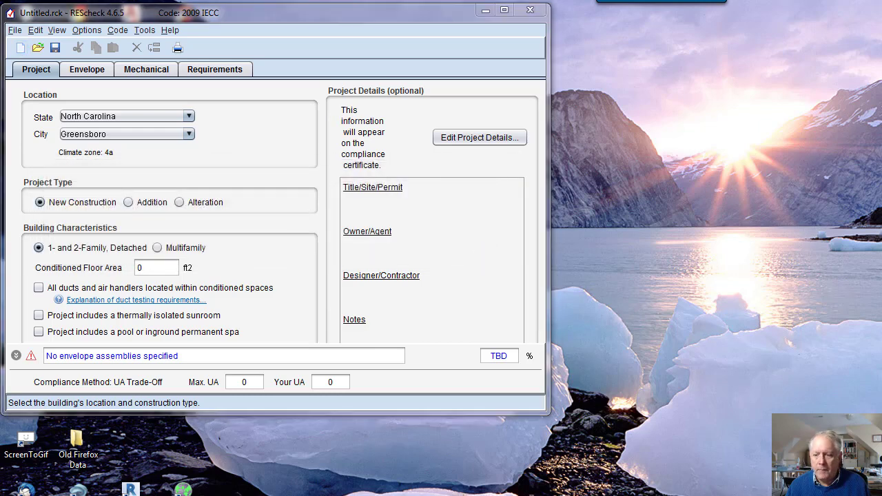
# Choose Rocky Mount from the North Carolina City list (climate zone 4a)
pyautogui.click(190, 134)
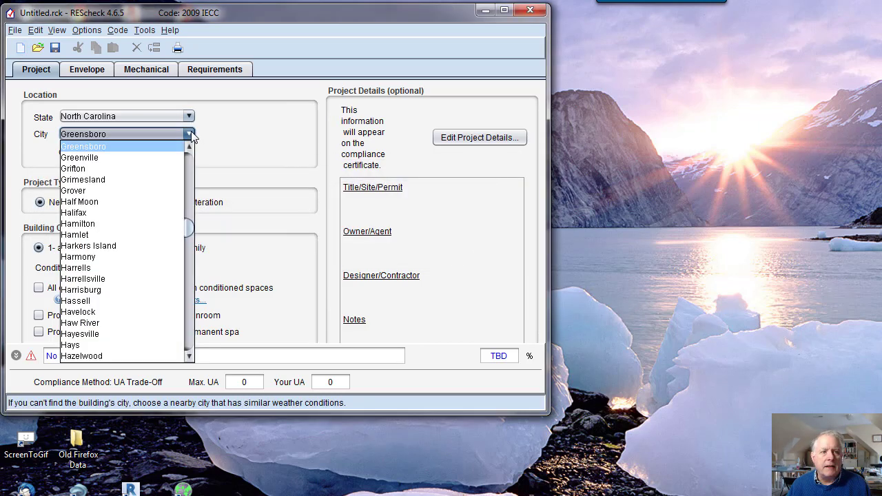
pyautogui.scroll(-12, 88, 264)
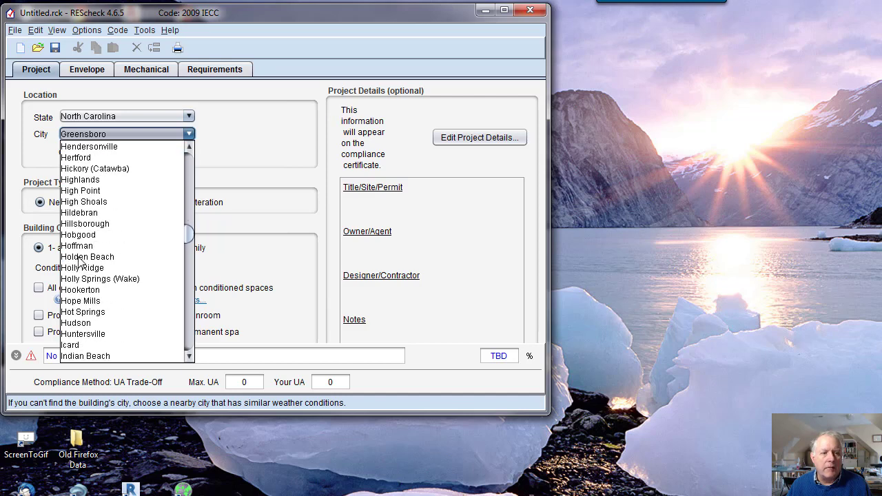
pyautogui.scroll(-13, 88, 264)
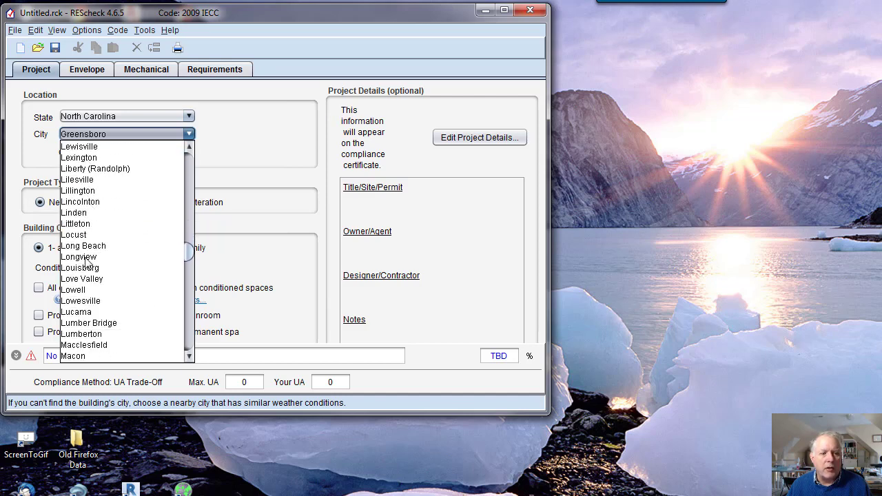
pyautogui.scroll(-13, 86, 260)
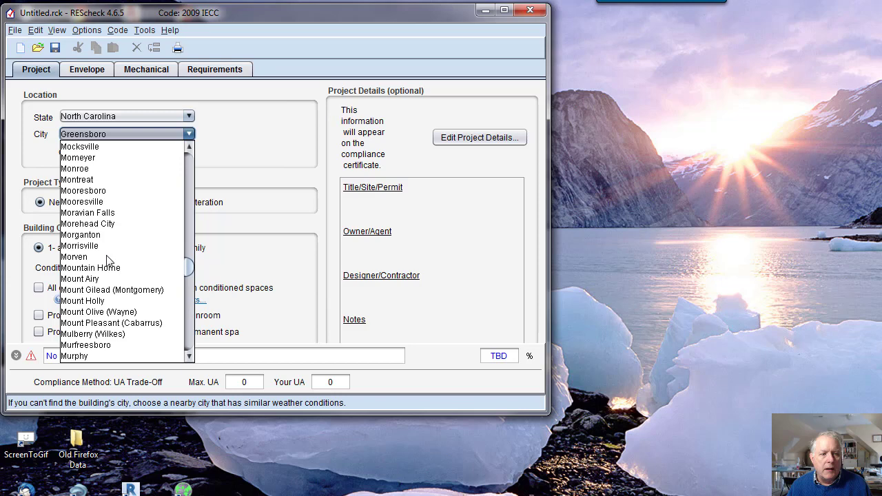
pyautogui.moveTo(192, 274); pyautogui.dragTo(188, 301)
pyautogui.scroll(5, 119, 217)
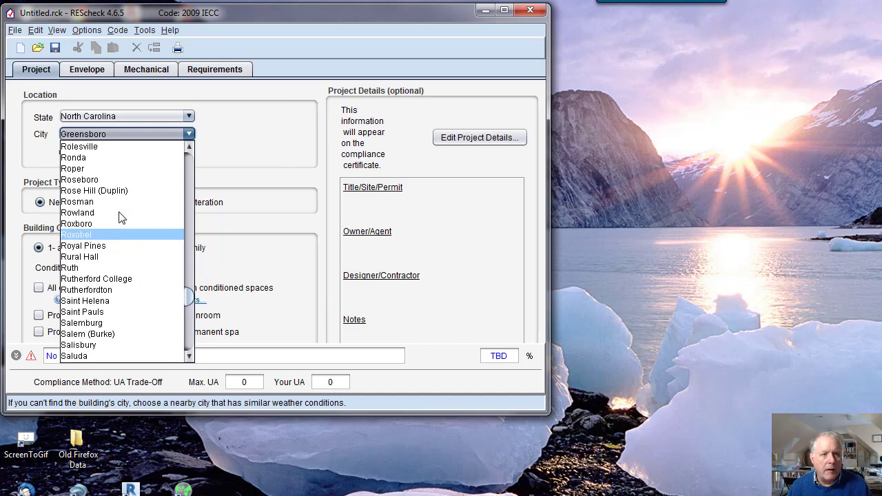
pyautogui.click(95, 169)
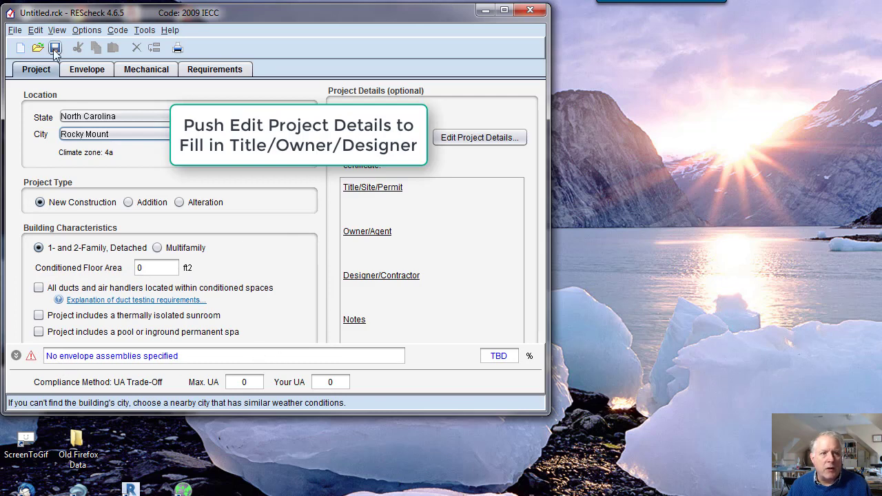
# On the Envelope tab, add Wall 1 at 0 ft2
pyautogui.click(87, 70)
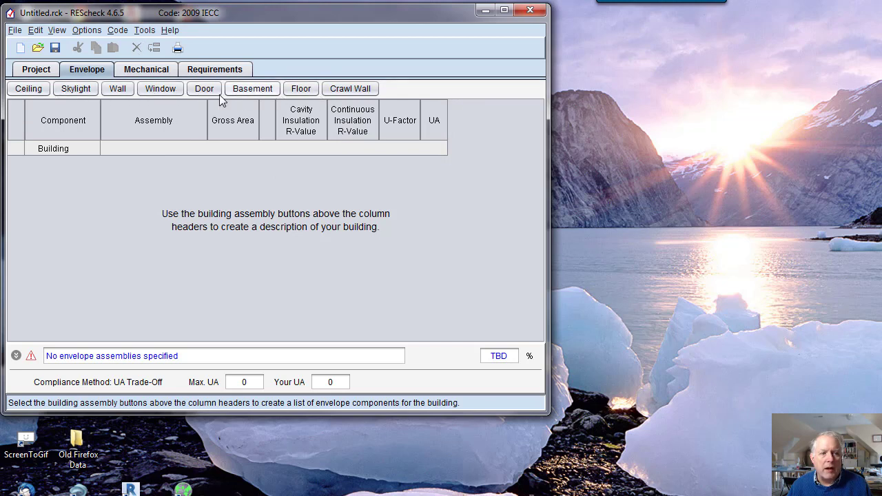
pyautogui.click(119, 91)
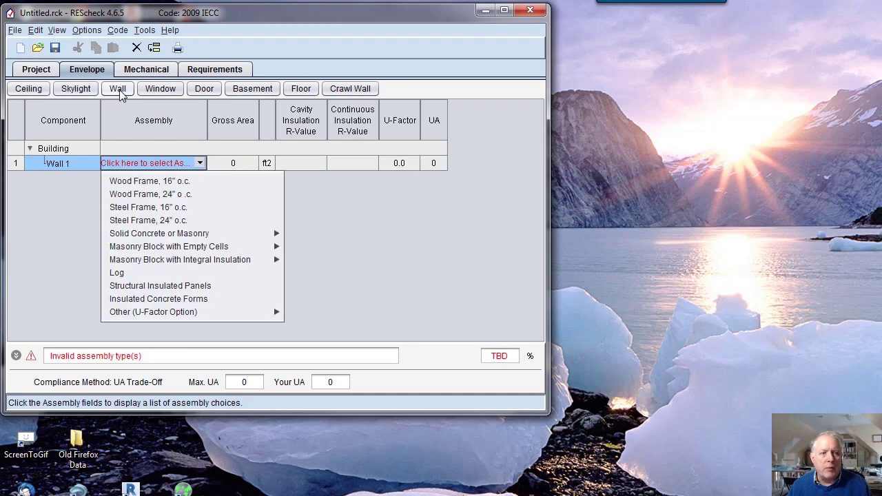
# Make Wall 1 a Wood Frame, 24" o.c. assembly (U-factor 0.241) and move to its cavity R-value
pyautogui.click(158, 194)
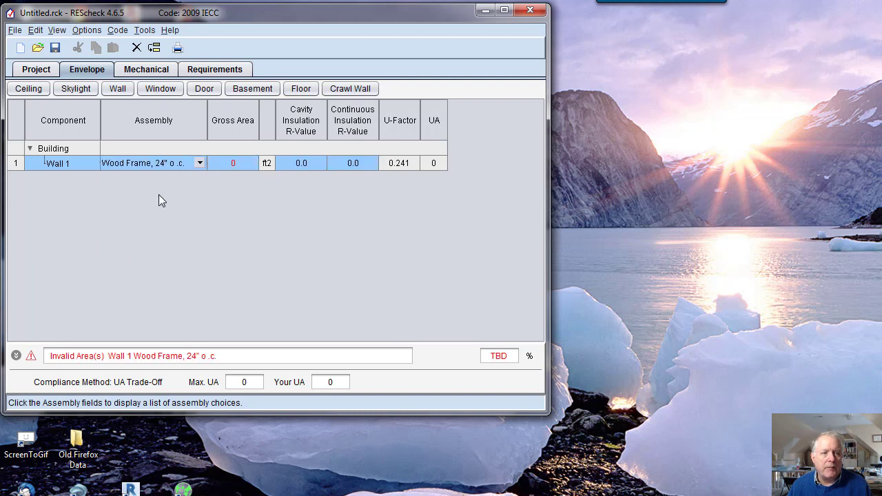
pyautogui.click(236, 164)
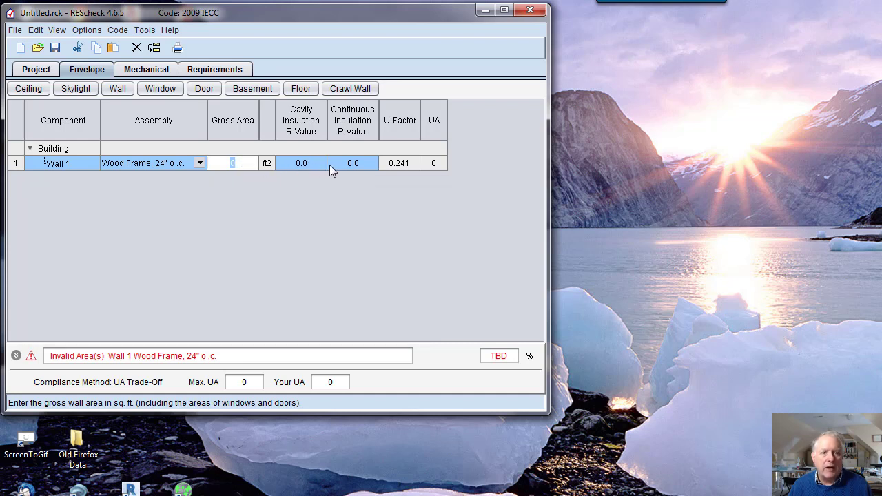
pyautogui.click(313, 166)
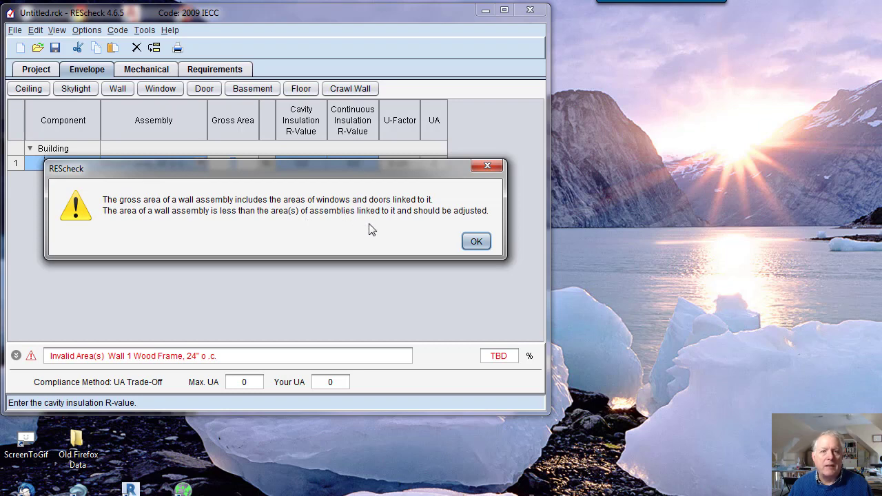
# Dismiss the gross-area warning and set Wall 1's cavity insulation to R-15, correcting an initial 19
pyautogui.click(475, 242)
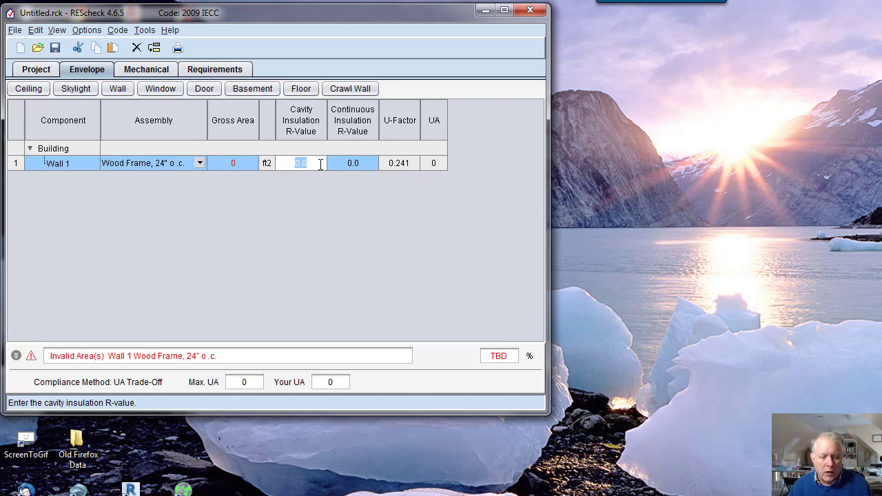
pyautogui.write('19')
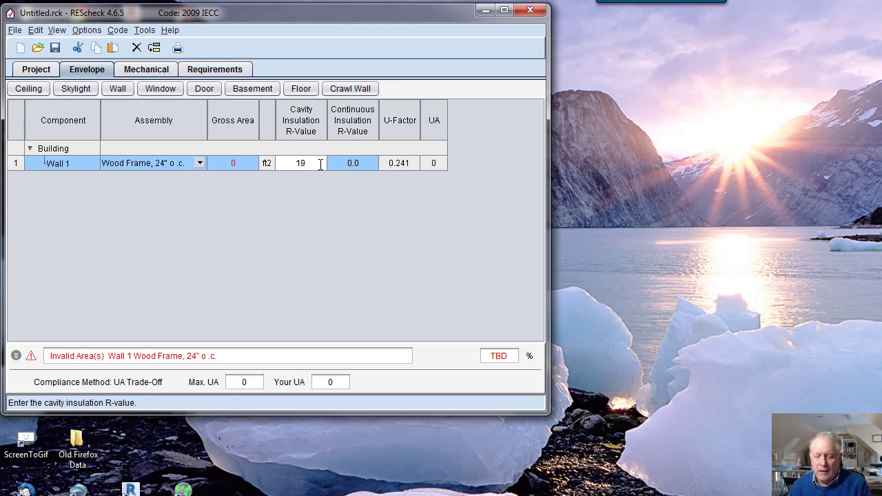
pyautogui.press('Tab')
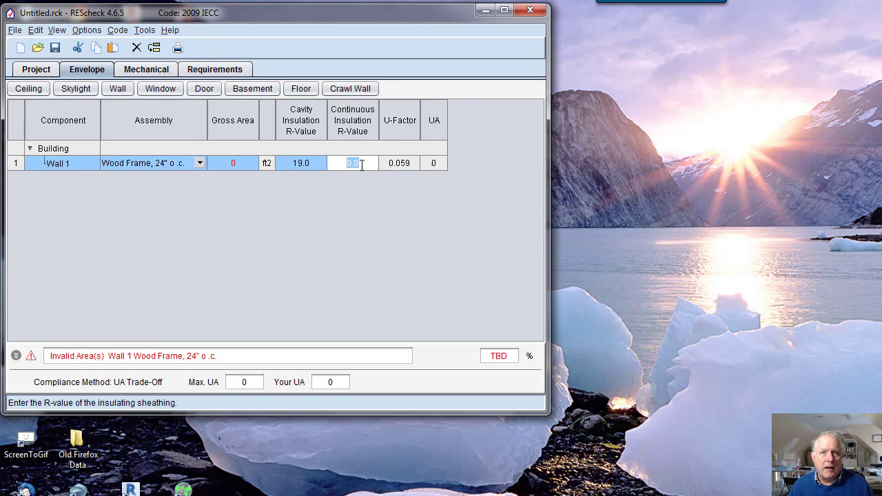
pyautogui.click(318, 163)
pyautogui.write('15')
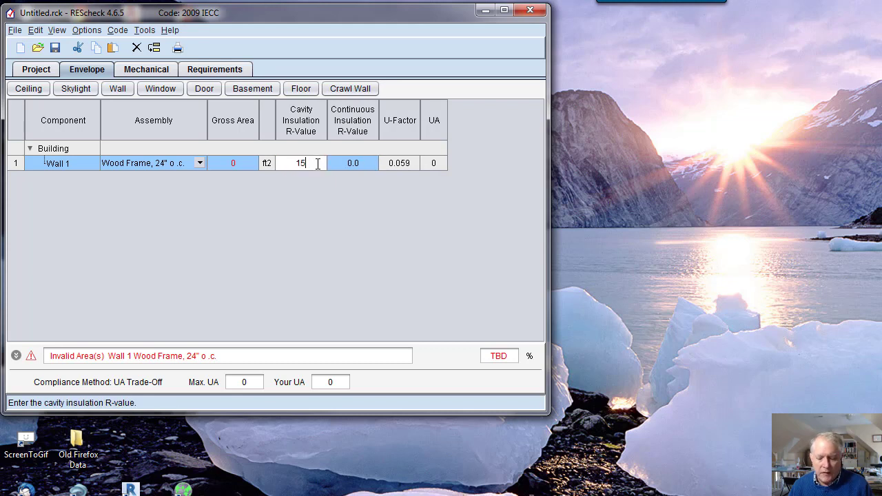
pyautogui.press('Tab')
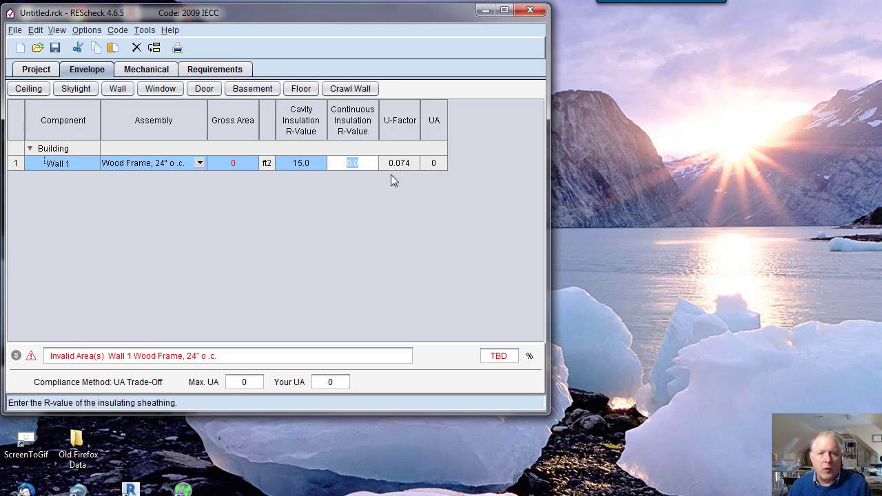
# Review the cavity and continuous insulation values, leaving continuous insulation at 0 for a 0.074 U-factor
pyautogui.click(310, 164)
pyautogui.rightClick(311, 166)
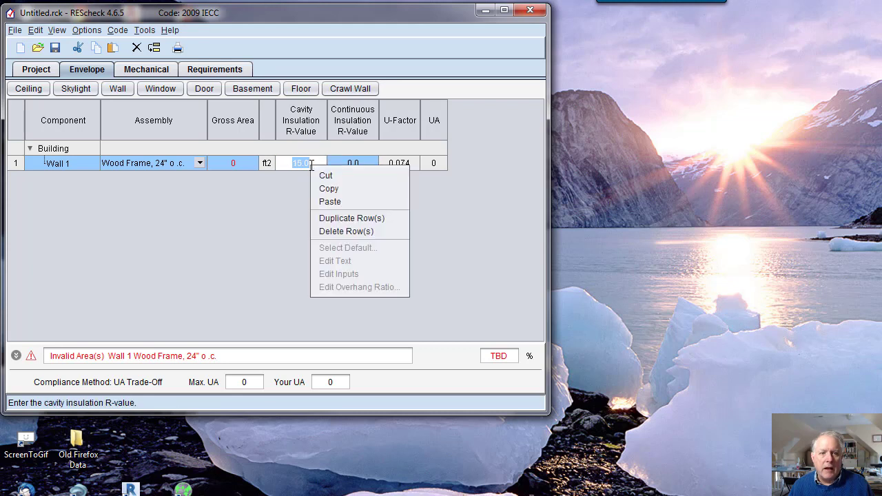
pyautogui.click(349, 163)
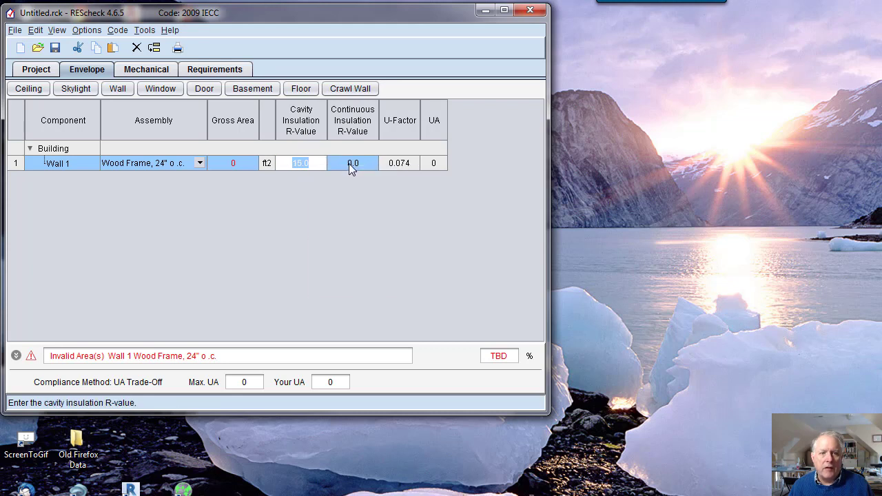
pyautogui.rightClick(349, 163)
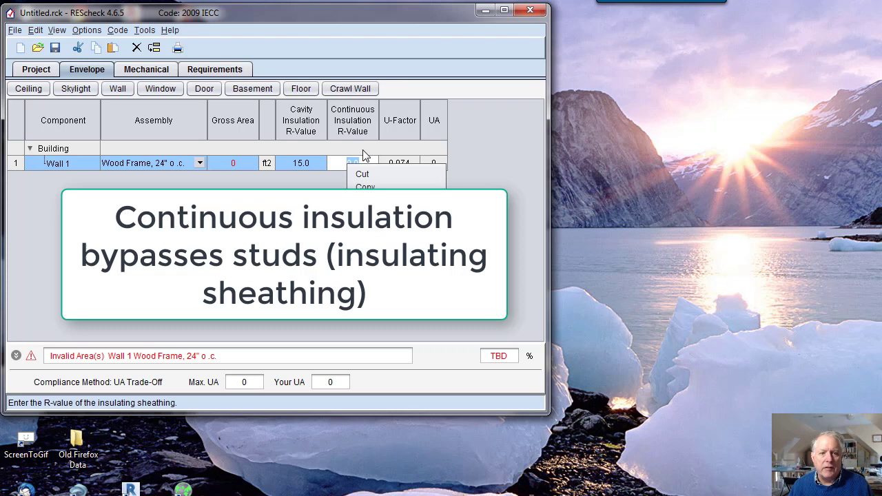
pyautogui.click(309, 146)
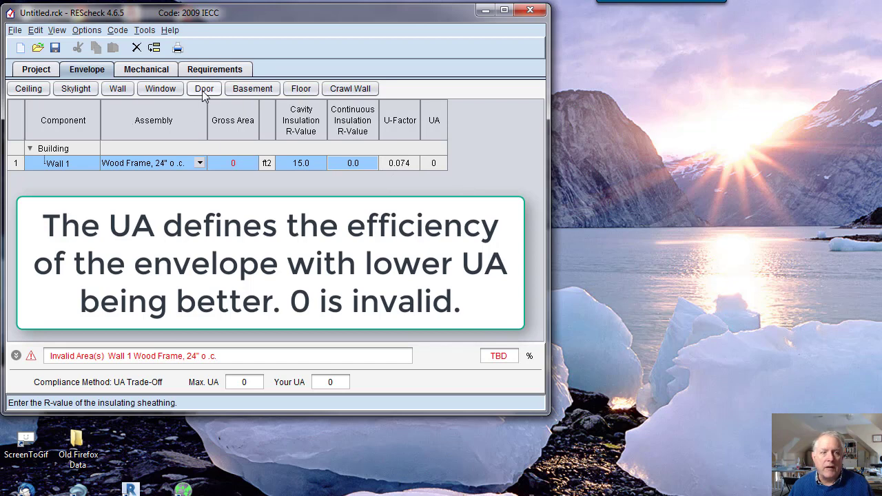
# Add a Solid Door 1 and a Window 1, without an assembly yet, under Wall 1
pyautogui.click(203, 90)
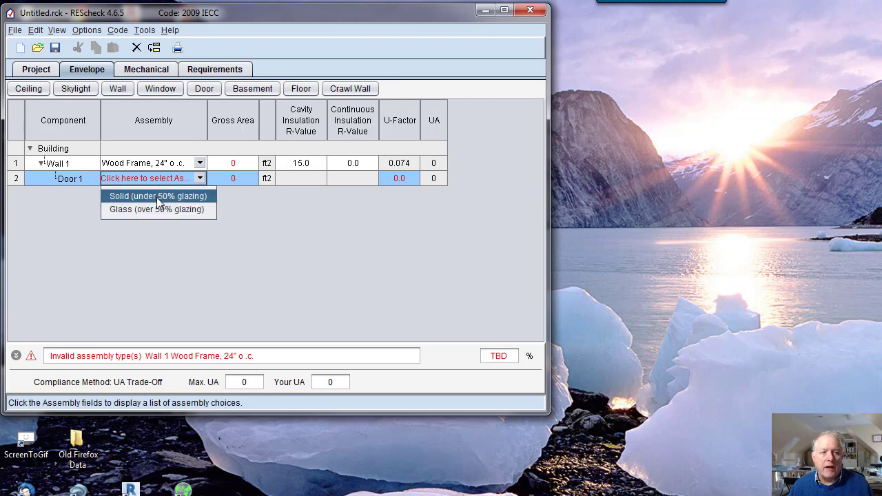
pyautogui.click(156, 196)
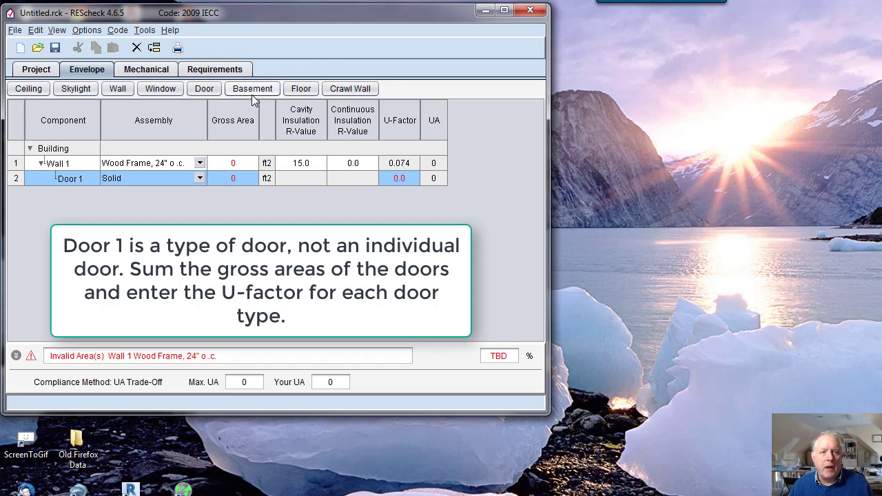
pyautogui.click(170, 89)
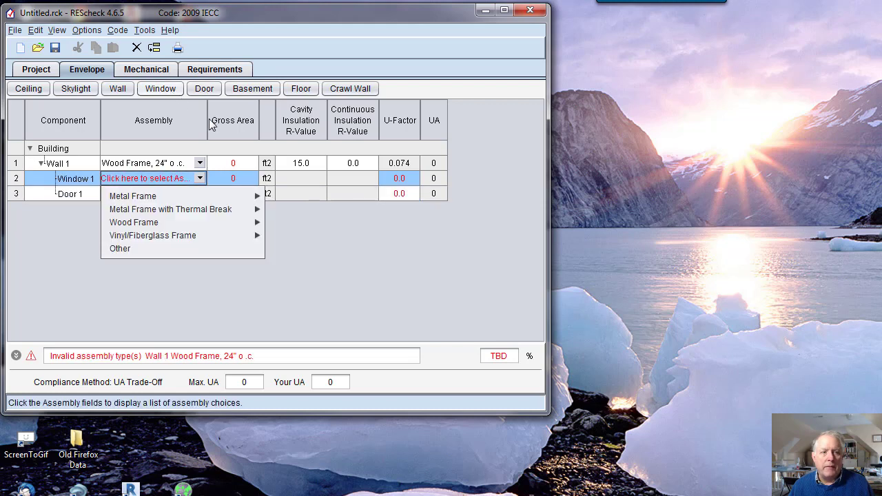
pyautogui.click(336, 232)
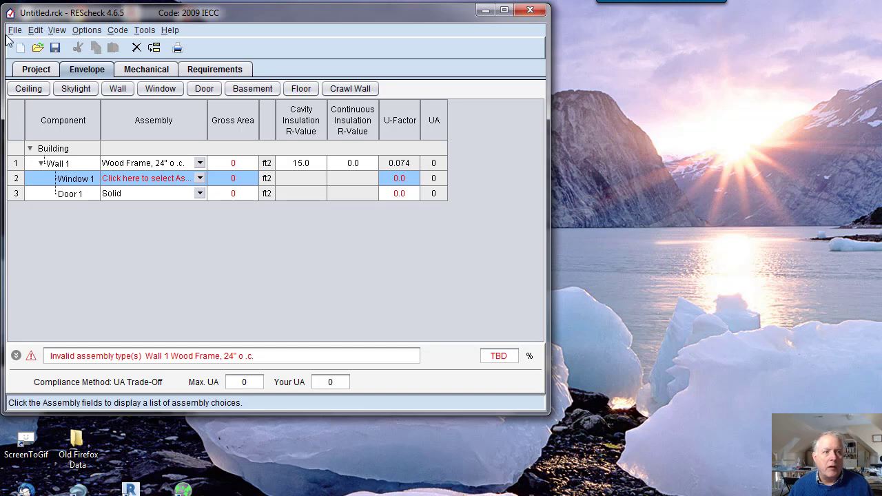
# From the Requirements tab, generate the compliance report with Completion Status set to No
pyautogui.click(165, 71)
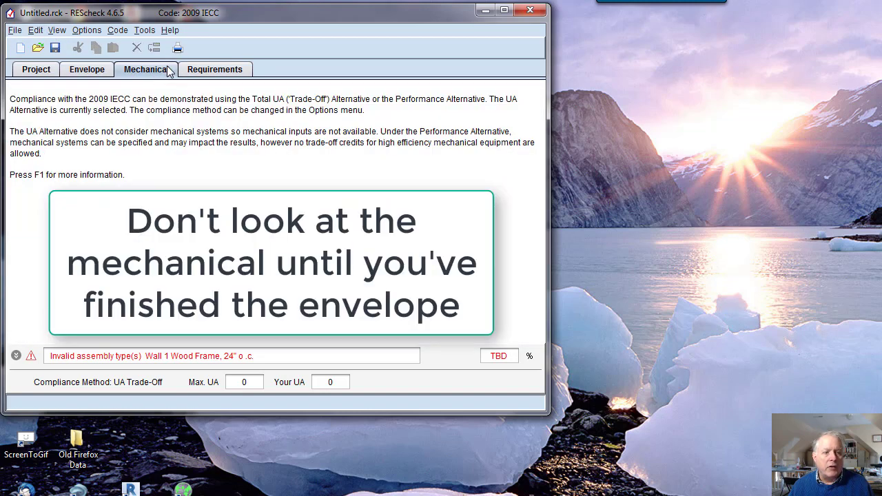
pyautogui.click(211, 72)
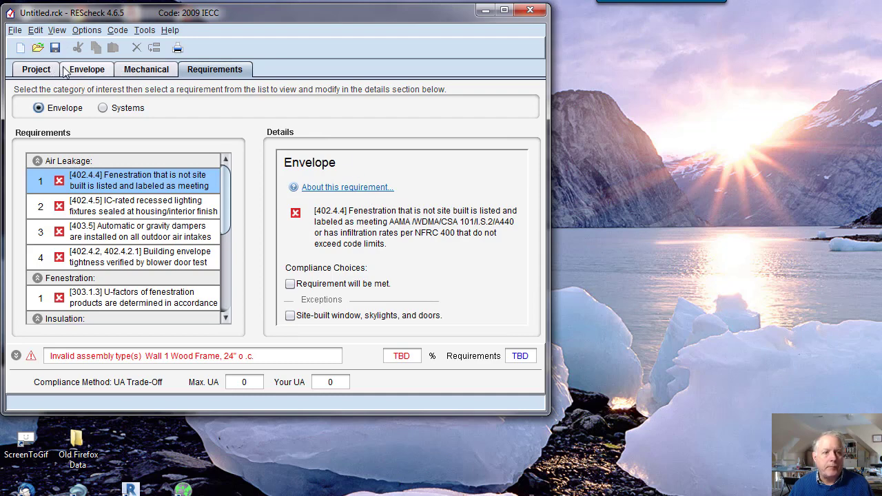
pyautogui.click(15, 30)
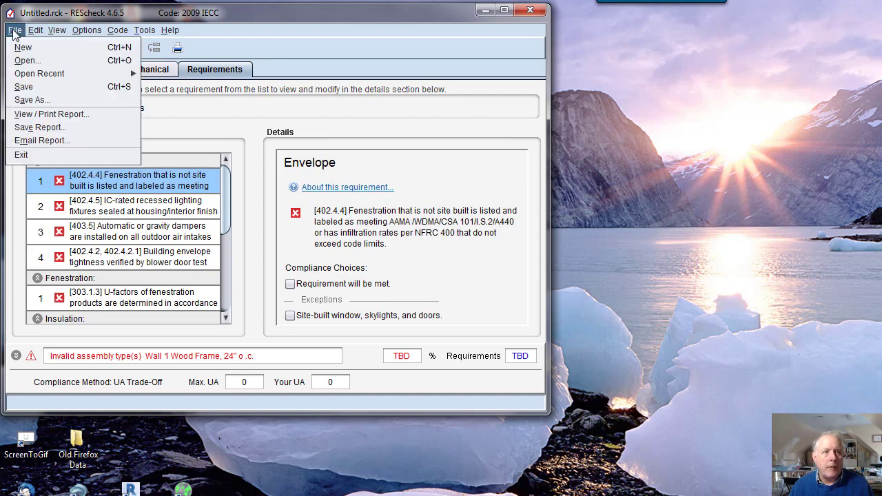
pyautogui.click(62, 114)
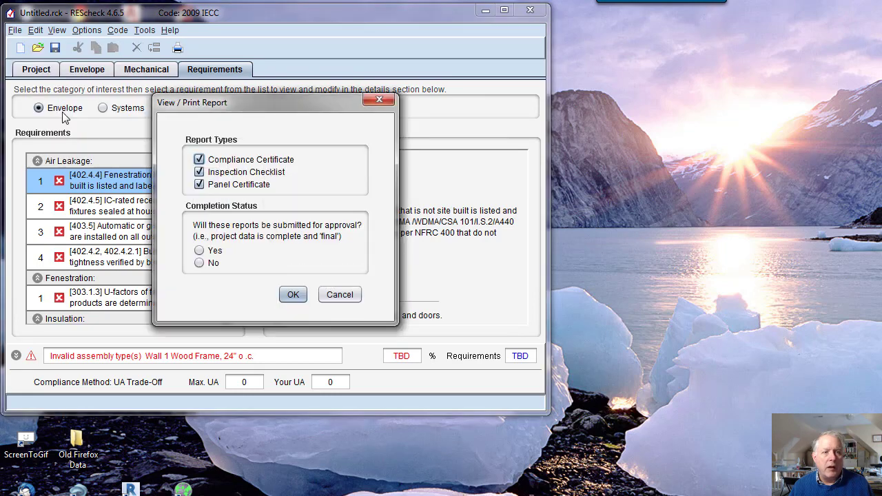
pyautogui.click(199, 263)
pyautogui.click(292, 294)
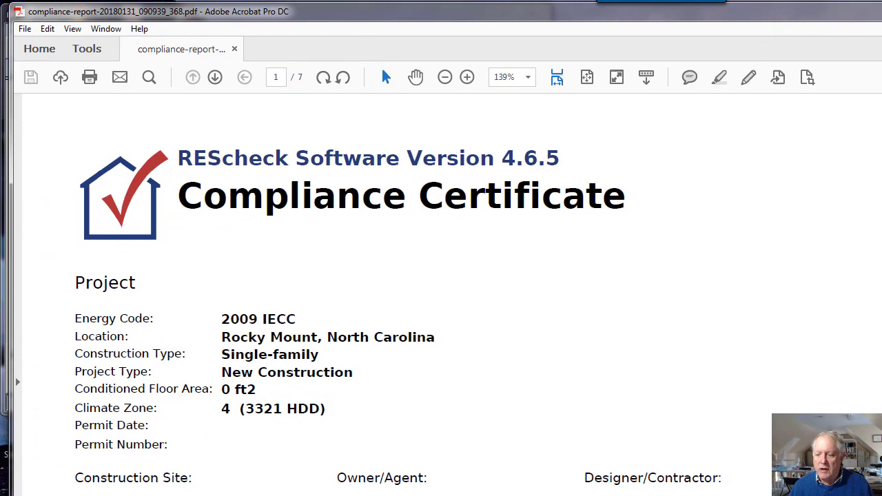
# Shrink the Acrobat window, scroll through report pages 1–3, then minimize it to return to REScheck
pyautogui.moveTo(881, 495); pyautogui.dragTo(732, 431)
pyautogui.scroll(-6, 344, 369)
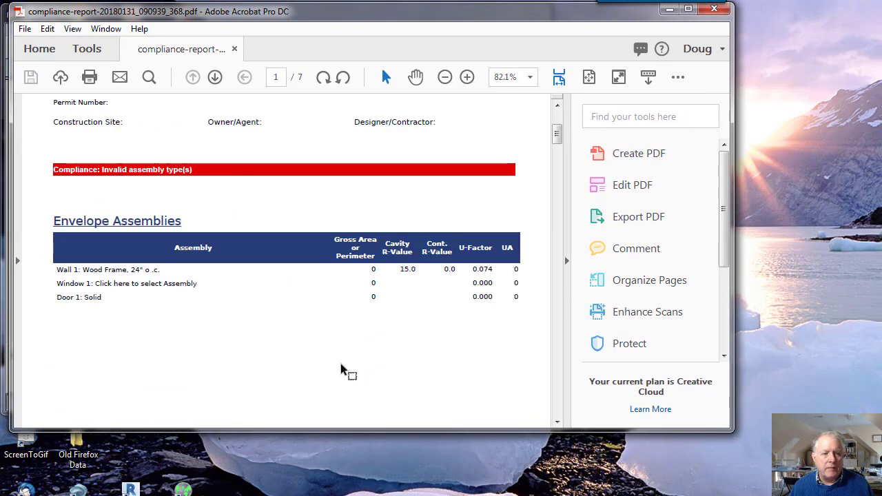
pyautogui.scroll(-10, 341, 370)
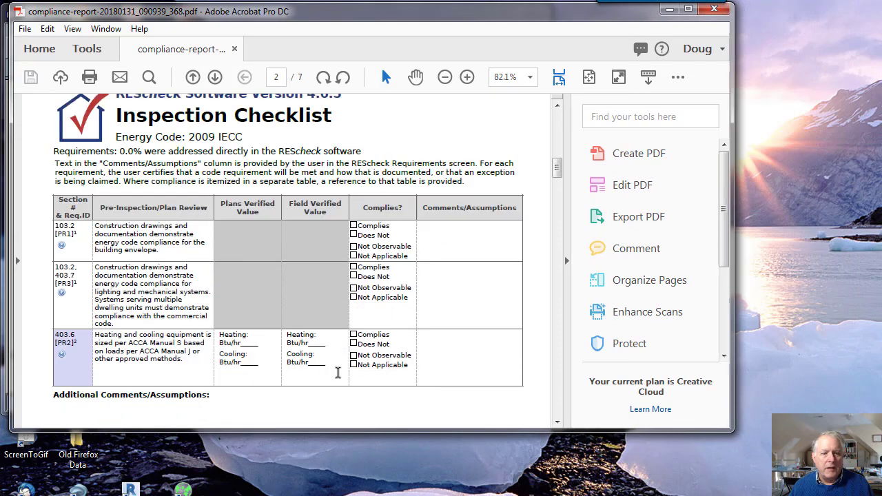
pyautogui.scroll(-8, 337, 372)
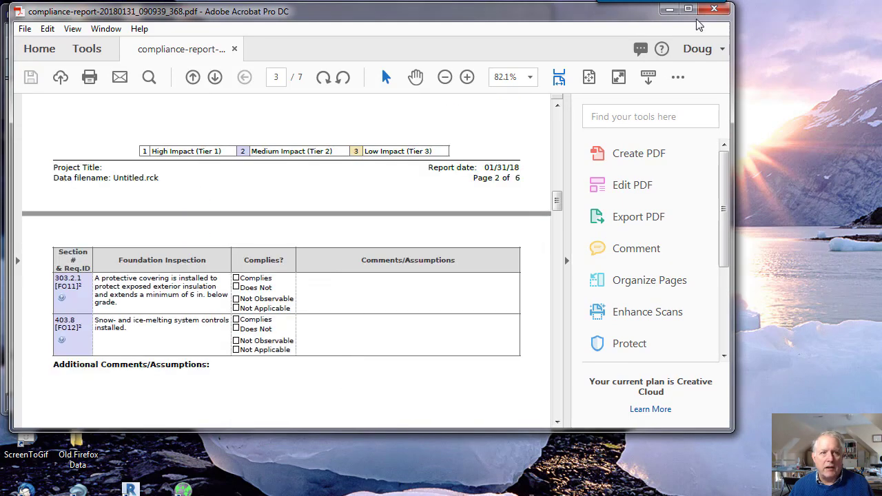
pyautogui.click(669, 9)
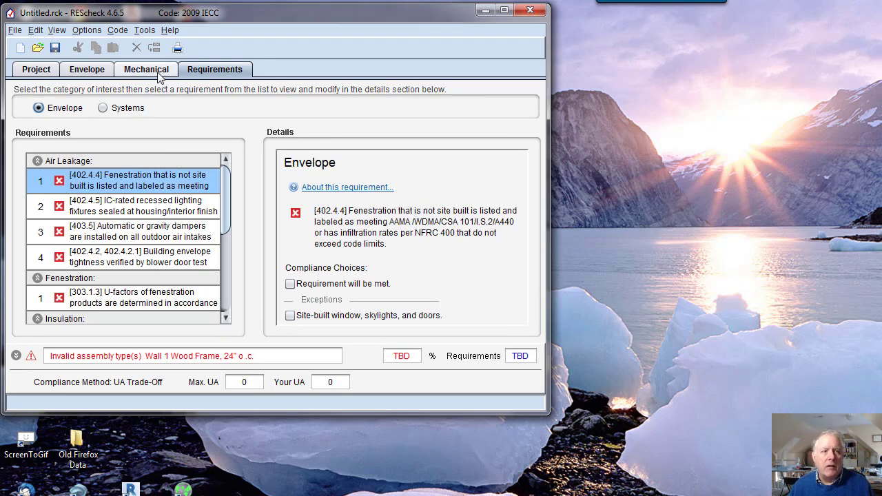
# Add Floor 1 as All-Wood Joist/Truss over unconditioned space and Ceiling 1 as Flat Ceiling or Scissor Truss
pyautogui.click(83, 72)
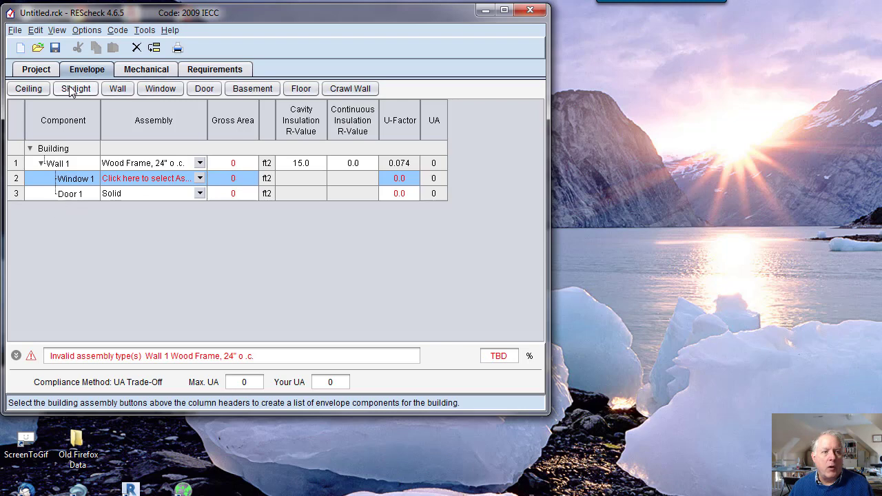
pyautogui.click(300, 88)
pyautogui.moveTo(167, 252)
pyautogui.moveTo(166, 228)
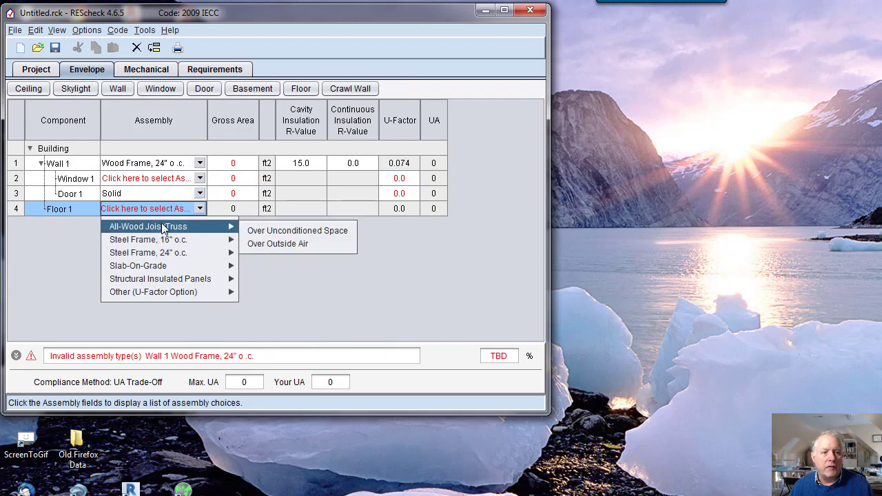
pyautogui.click(262, 228)
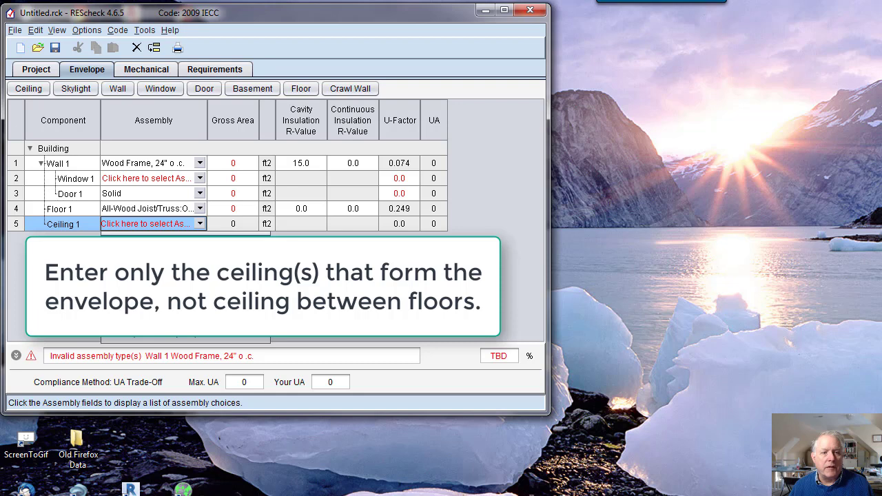
pyautogui.click(152, 243)
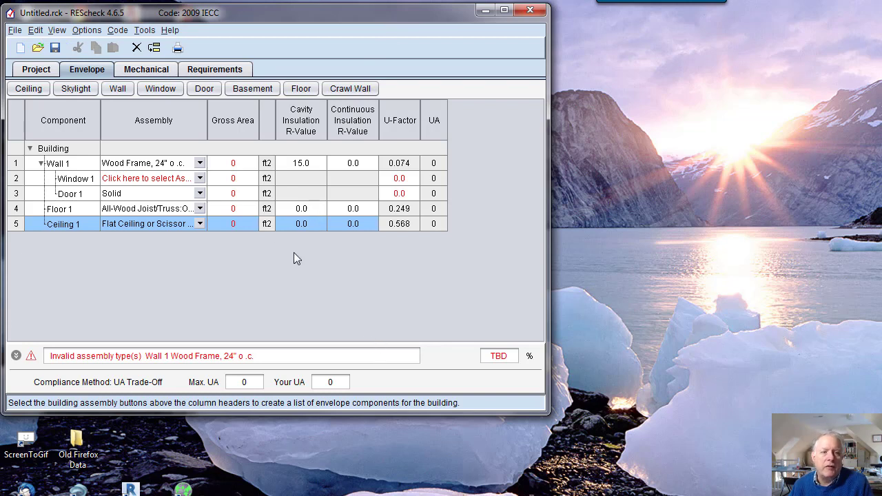
pyautogui.click(238, 164)
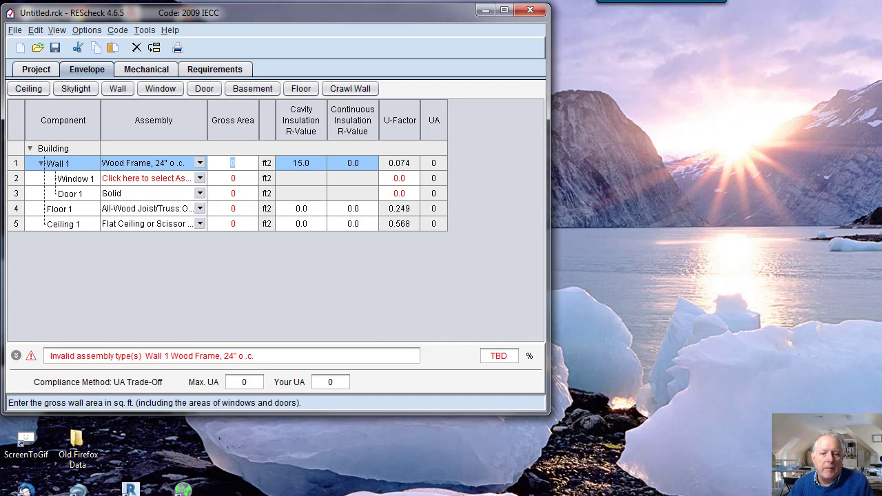
pyautogui.click(146, 31)
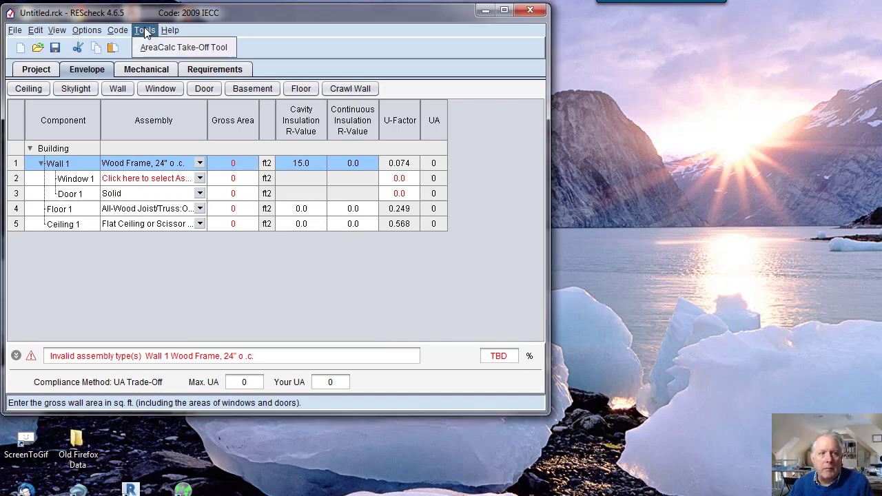
pyautogui.click(156, 48)
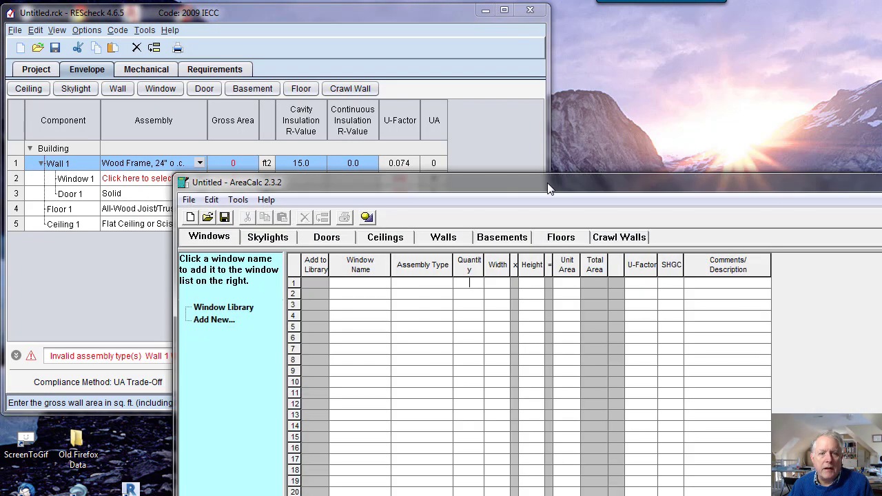
pyautogui.moveTo(529, 174); pyautogui.dragTo(388, 29)
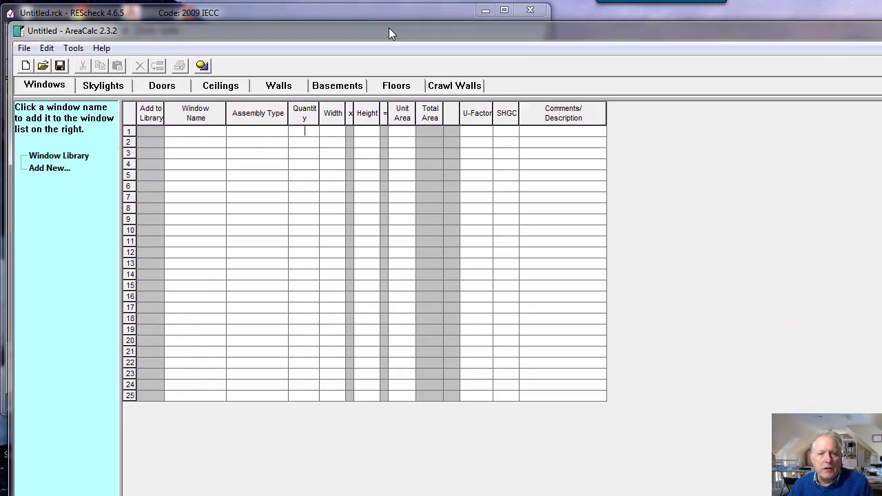